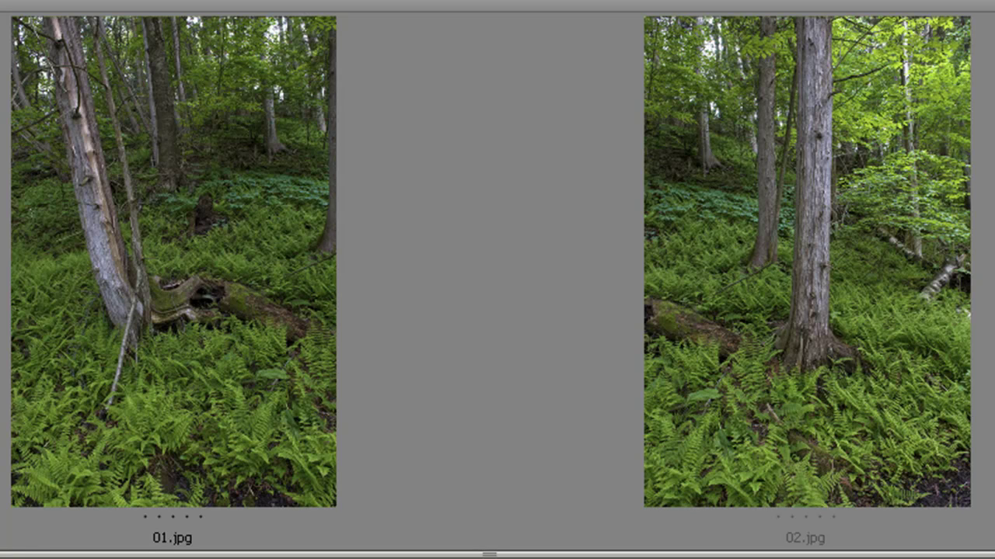
Page through the consecutive forest photos in folder 2 to examine how neighbouring shots overlap.
key(Right)
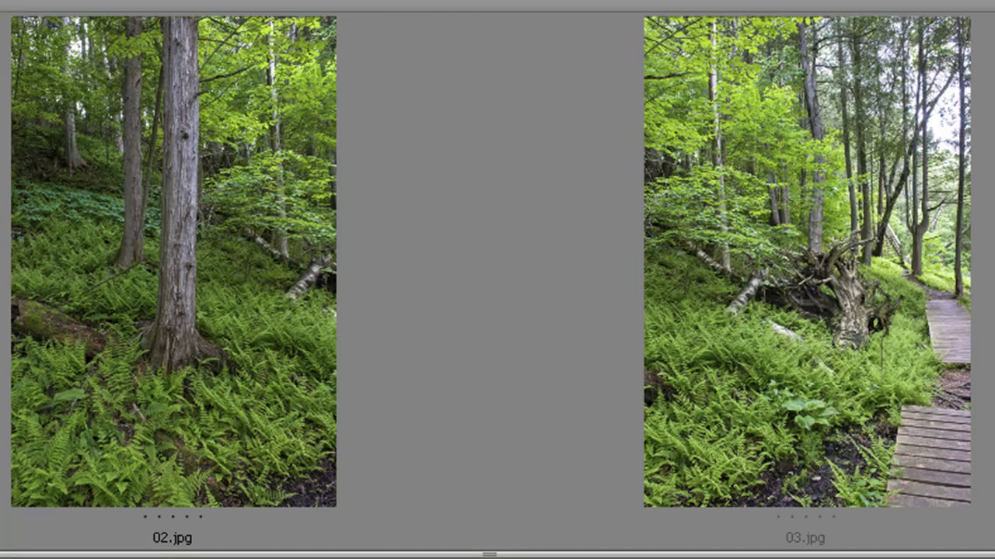
key(Right)
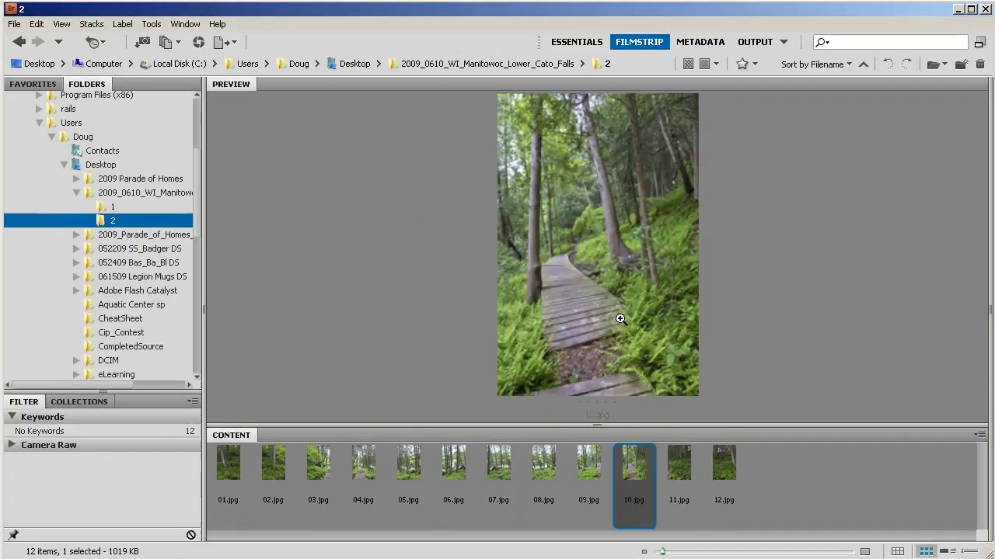
key(Right)
key(Right)
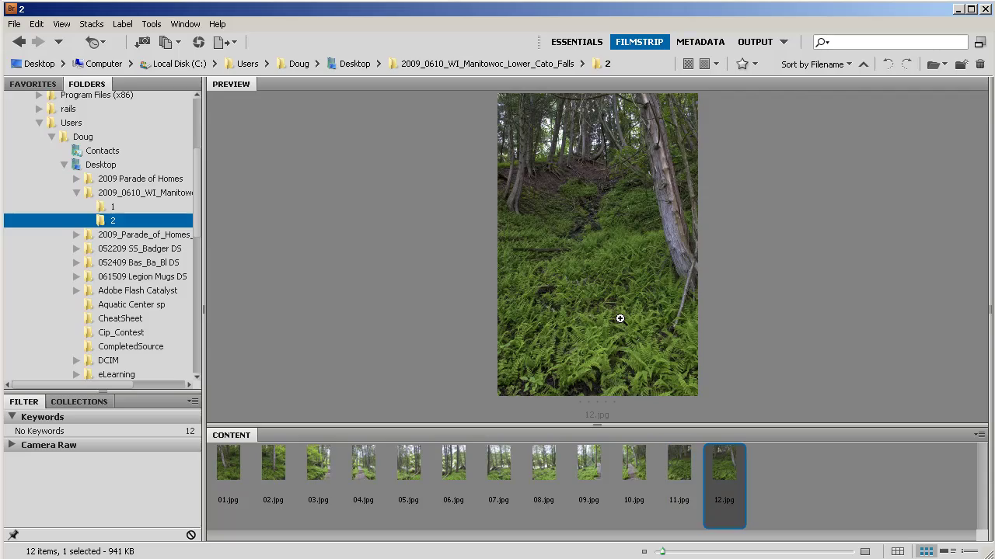
Preview 12.jpg back through 01.jpg as one selection, and compare 12.jpg with 01.jpg side by side.
key(shift+Left)
key(shift+Left)
key(shift+Left)
key(shift+Left)
key(shift+Left)
key(shift+Left)
key(shift+Left)
key(shift+Left)
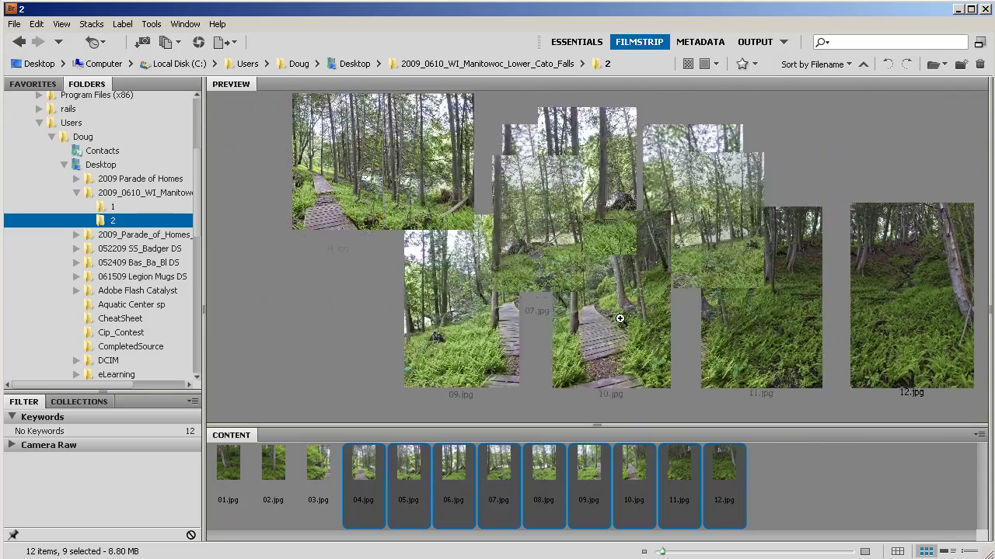
key(shift+Left)
key(shift+Left)
key(shift+Left)
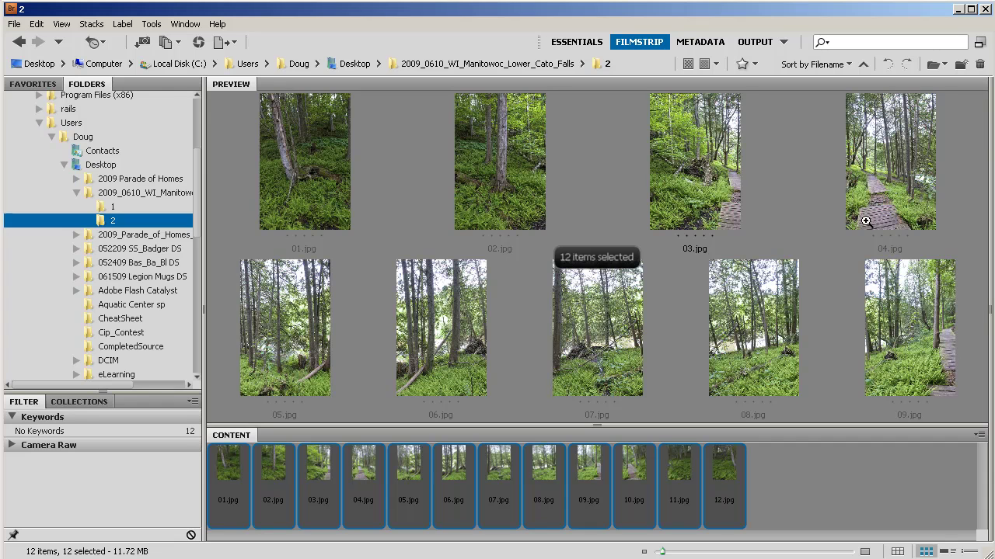
click(728, 474)
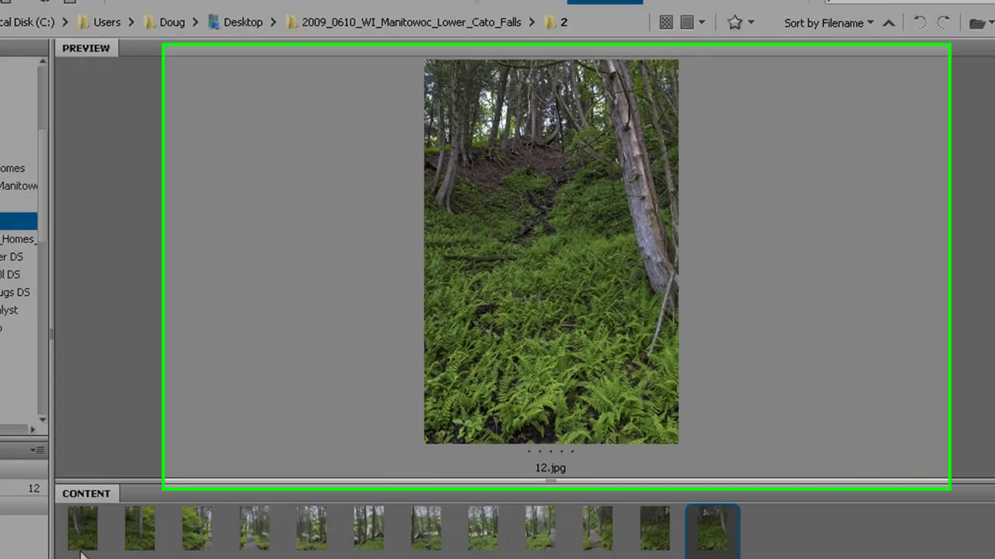
ctrl+click(226, 480)
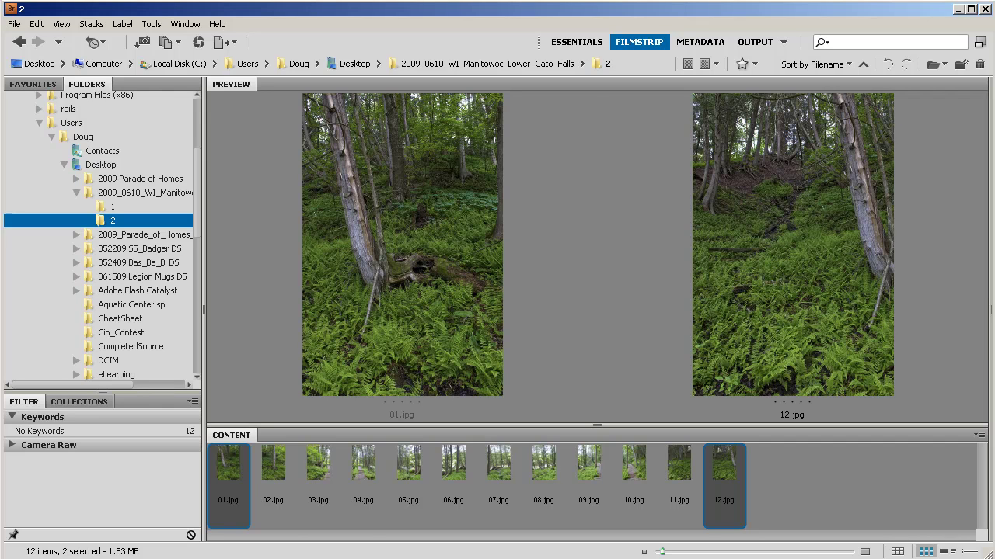
Photomerge all twelve photos with the Cylindrical layout and Vignette Removal enabled.
key(ctrl+a)
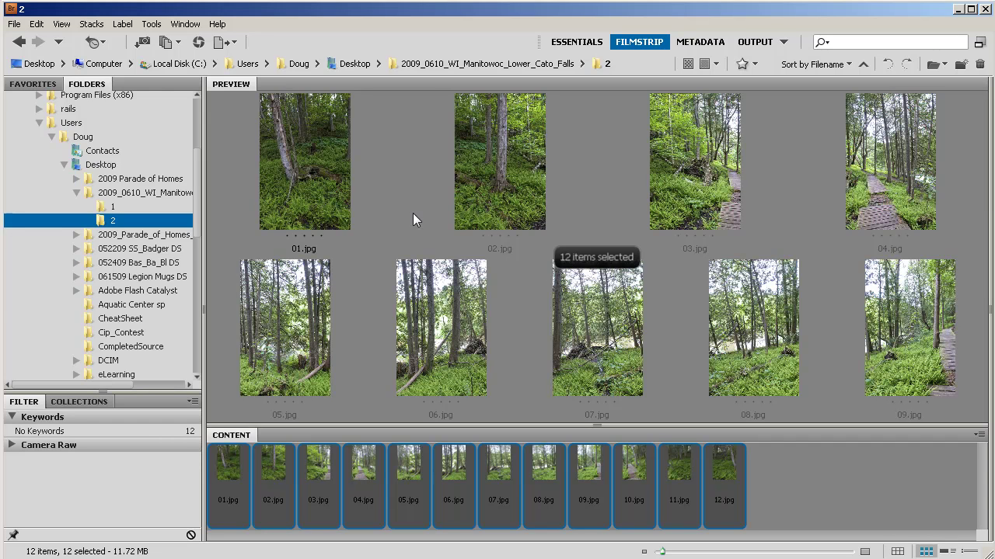
click(153, 25)
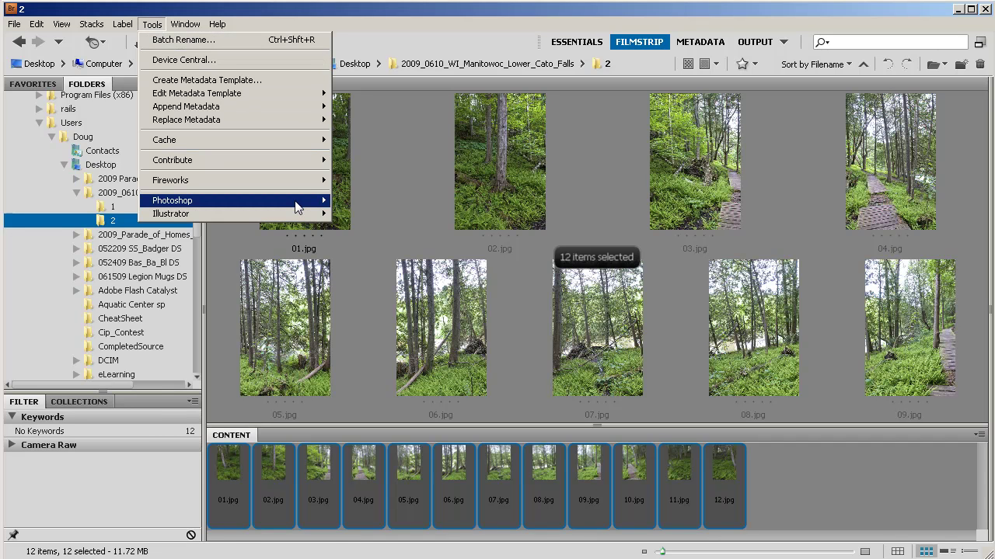
mouse_move(296, 205)
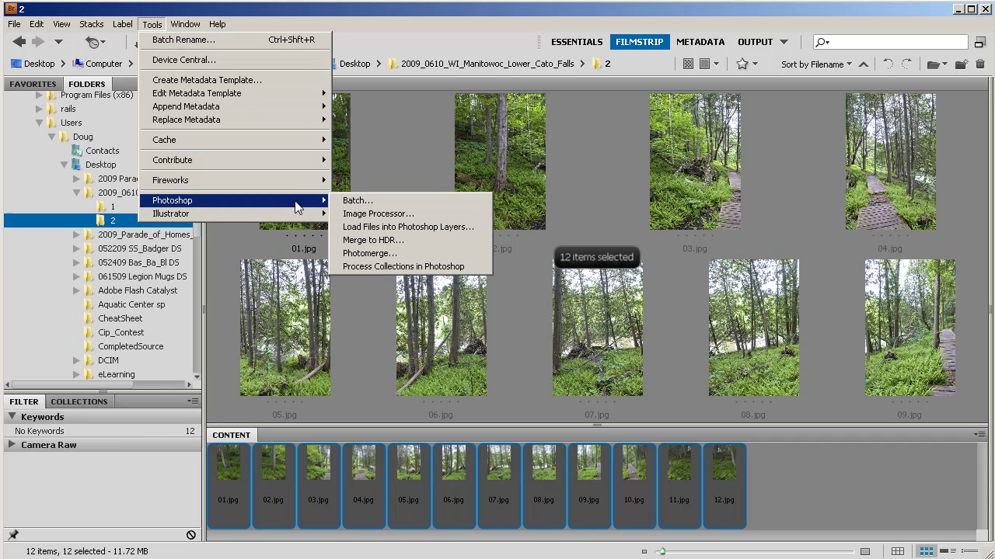
click(389, 255)
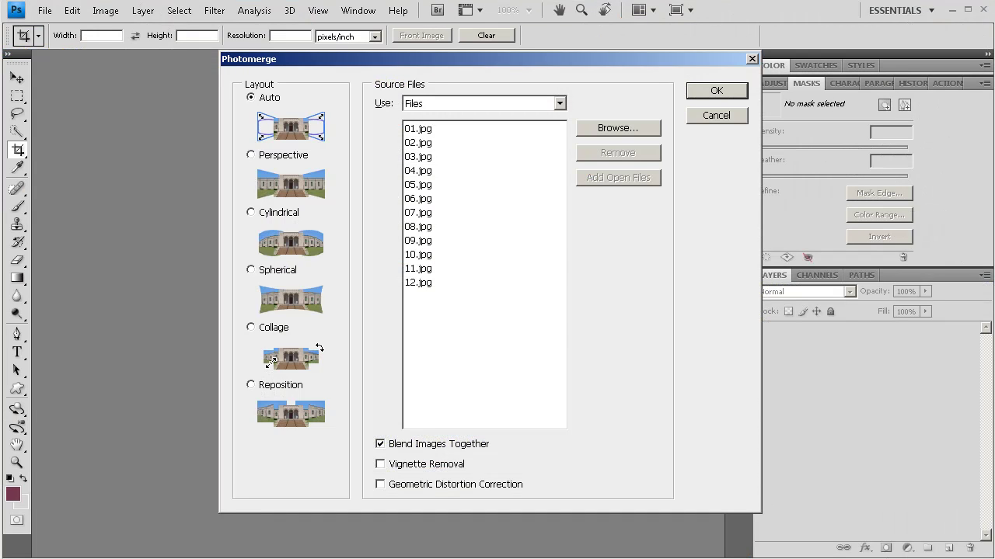
click(250, 213)
click(380, 464)
click(715, 92)
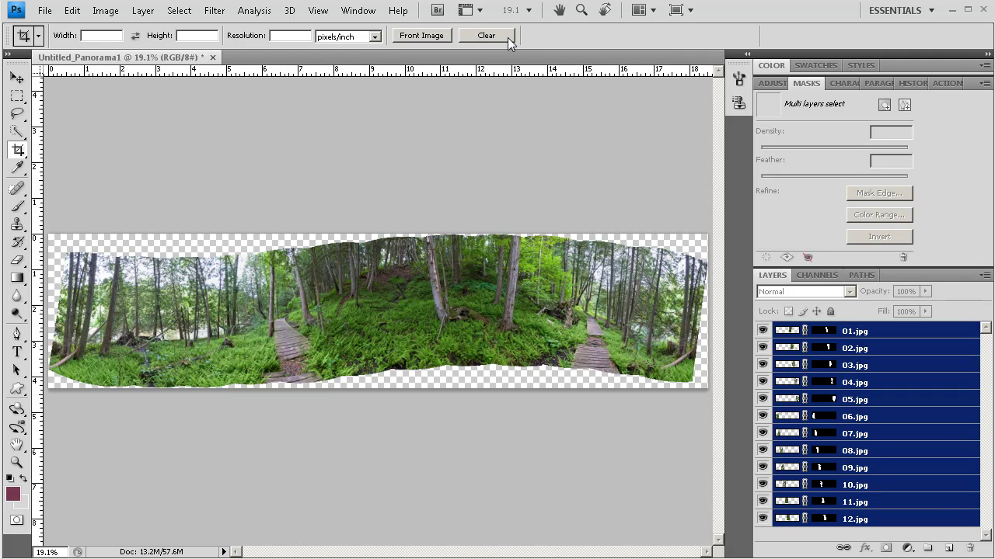
Turn off Snap and crop the panorama to about 4230 by 690 pixels, excluding the ragged transparent edges.
click(319, 11)
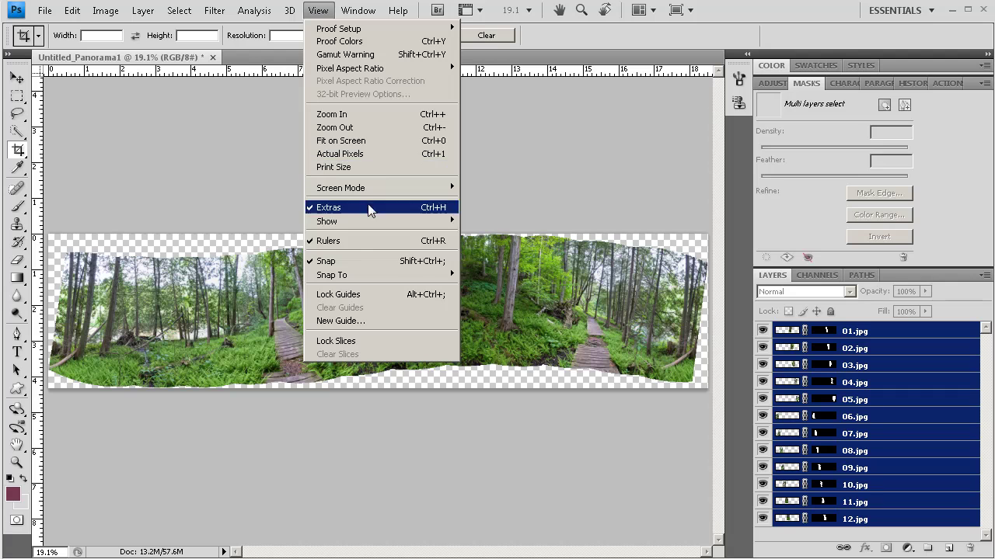
click(369, 263)
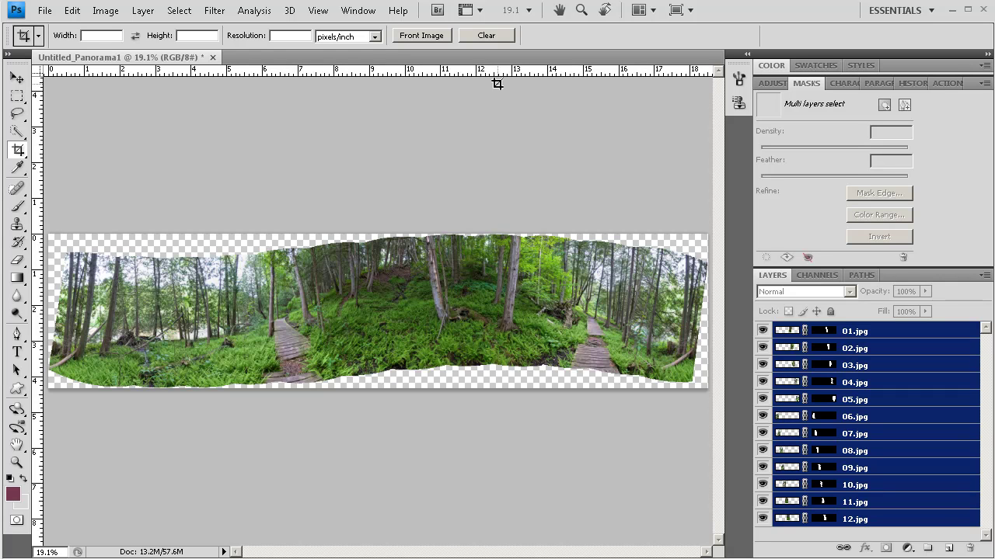
drag(709, 224, 12, 414)
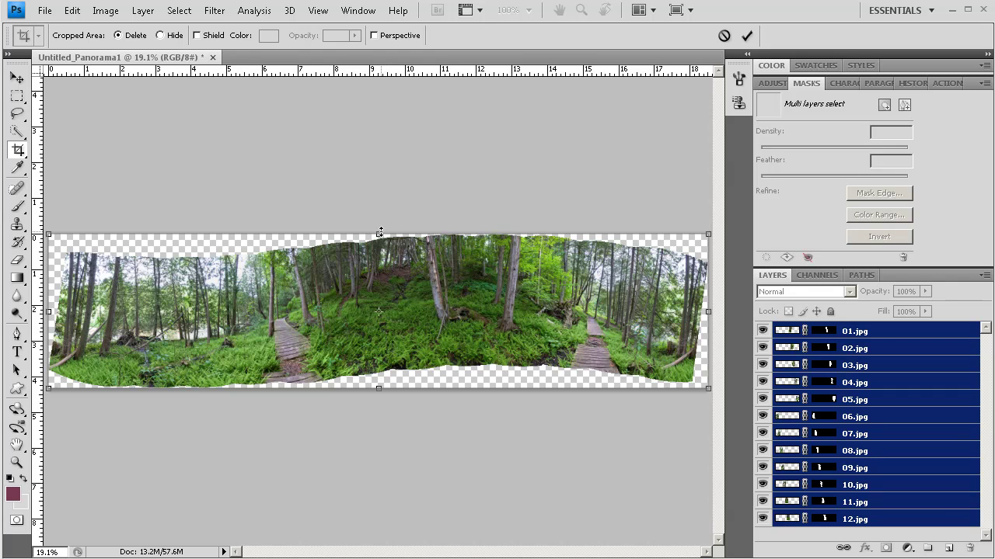
drag(380, 233, 376, 260)
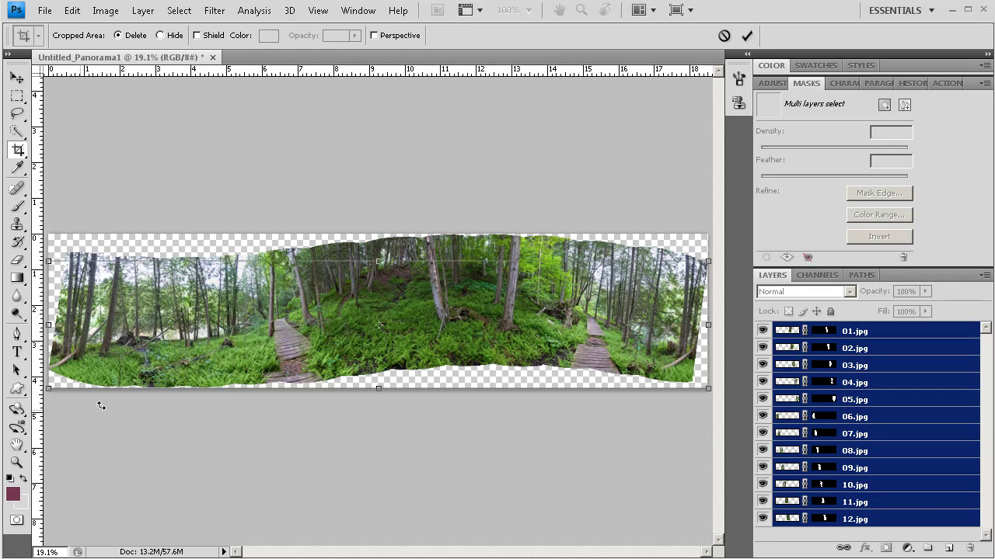
drag(378, 390, 377, 365)
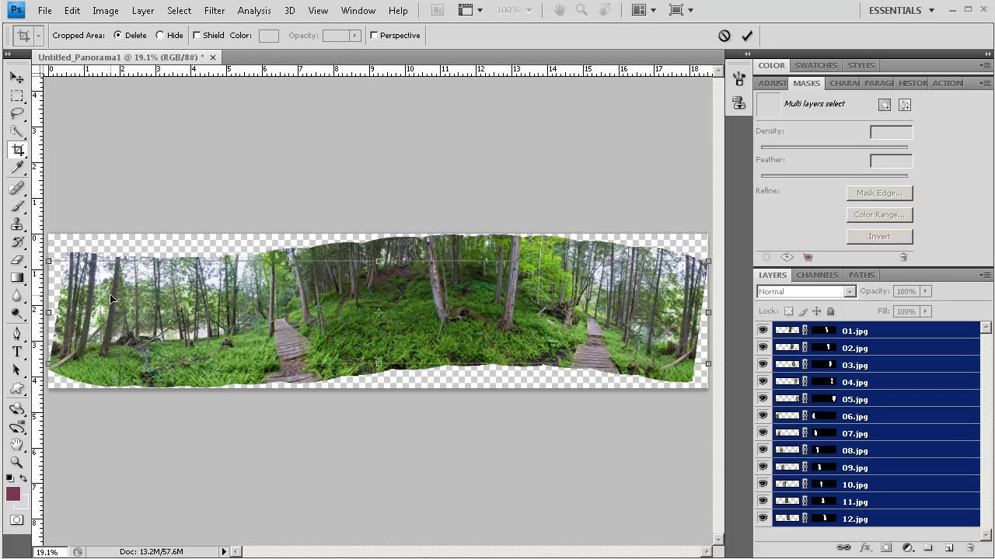
drag(51, 311, 66, 311)
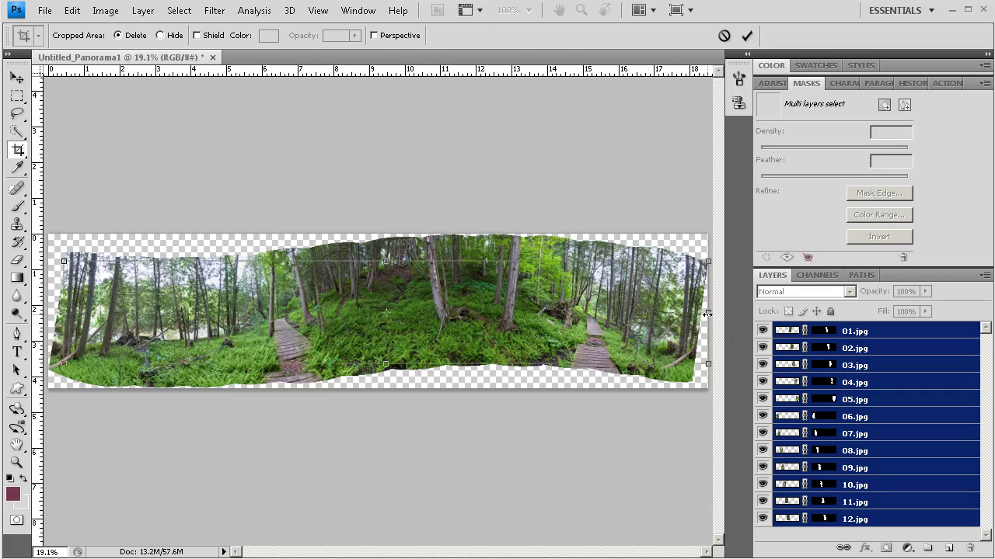
drag(707, 314, 692, 314)
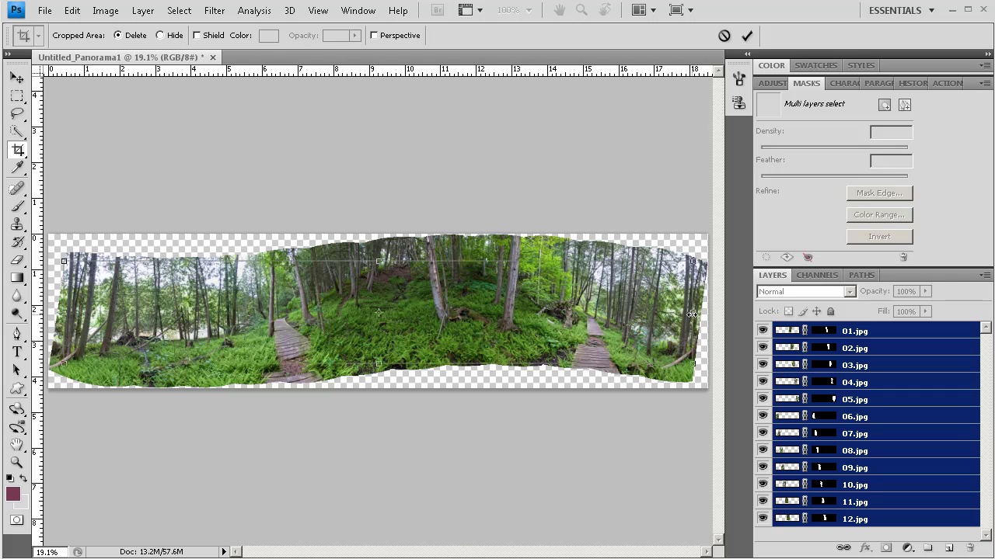
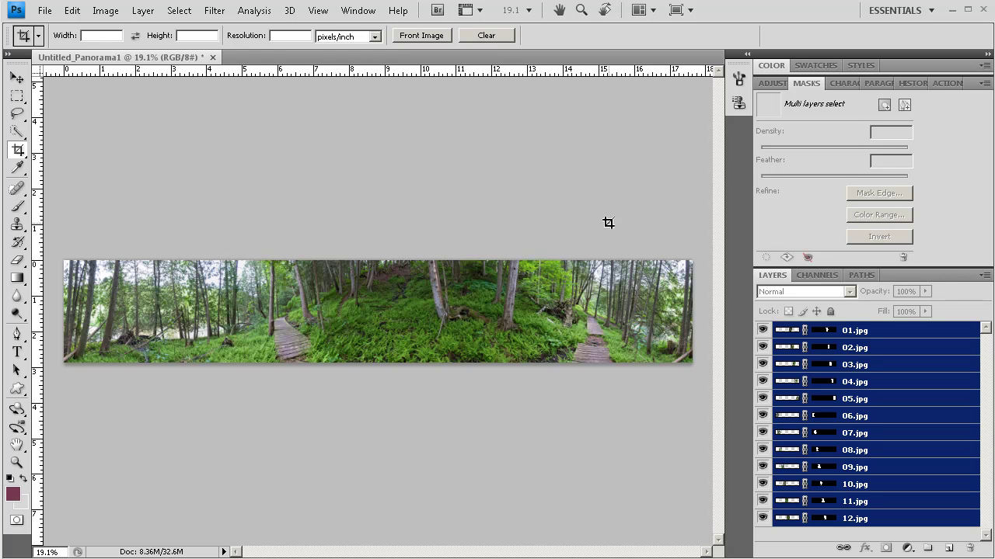
Save the panorama as Panorama1.jpg in folder 2 at JPEG quality 12, and undo the layer flattening.
key(ctrl+s)
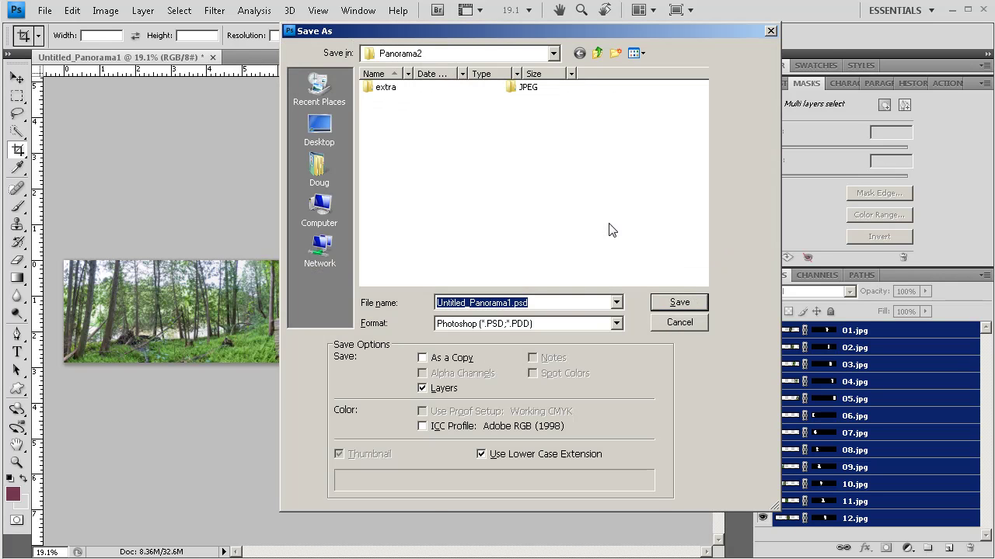
click(616, 323)
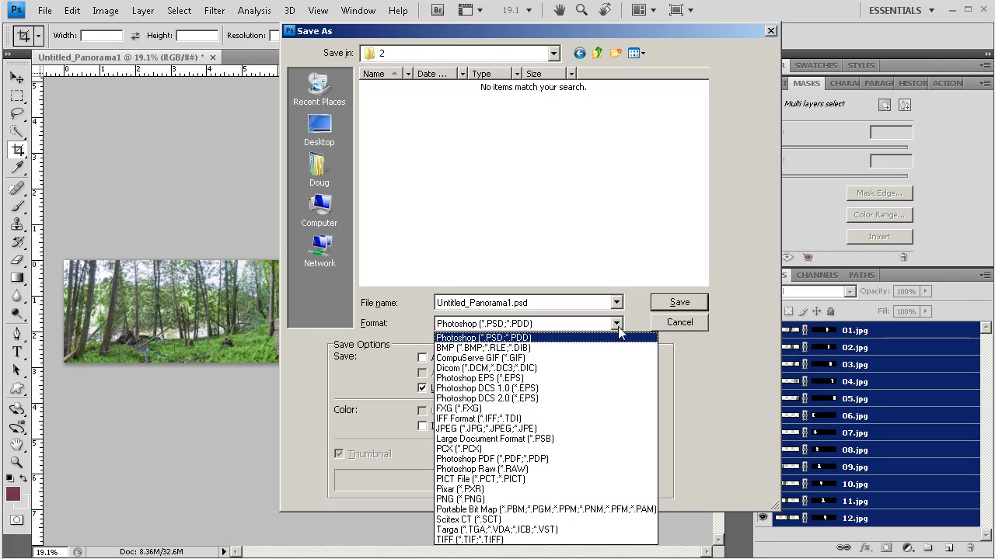
click(571, 429)
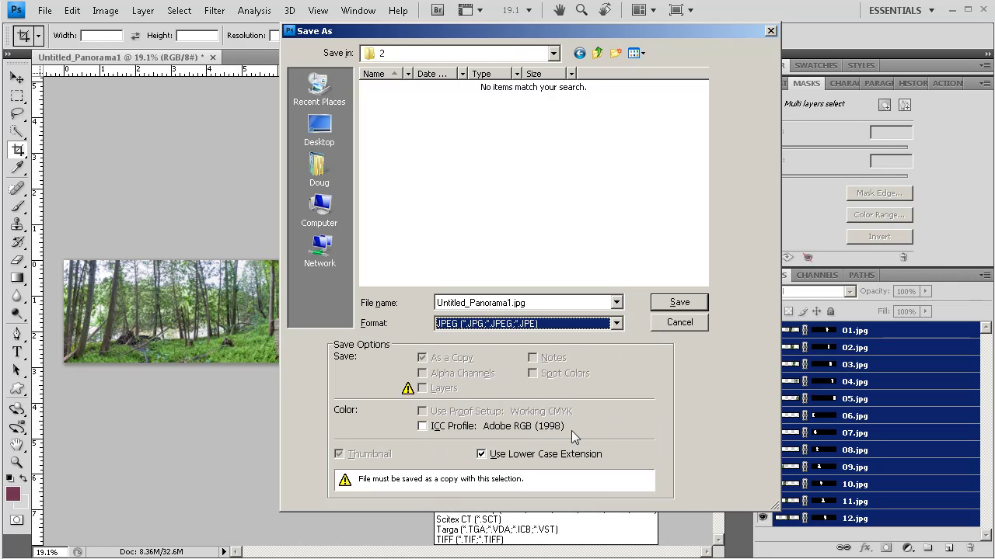
click(467, 304)
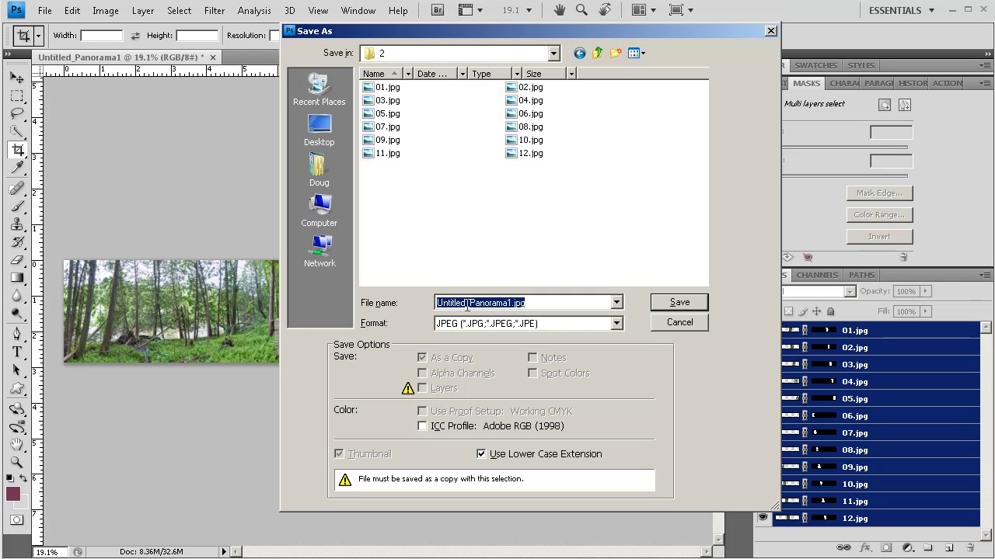
drag(469, 305, 437, 304)
key(BackSpace)
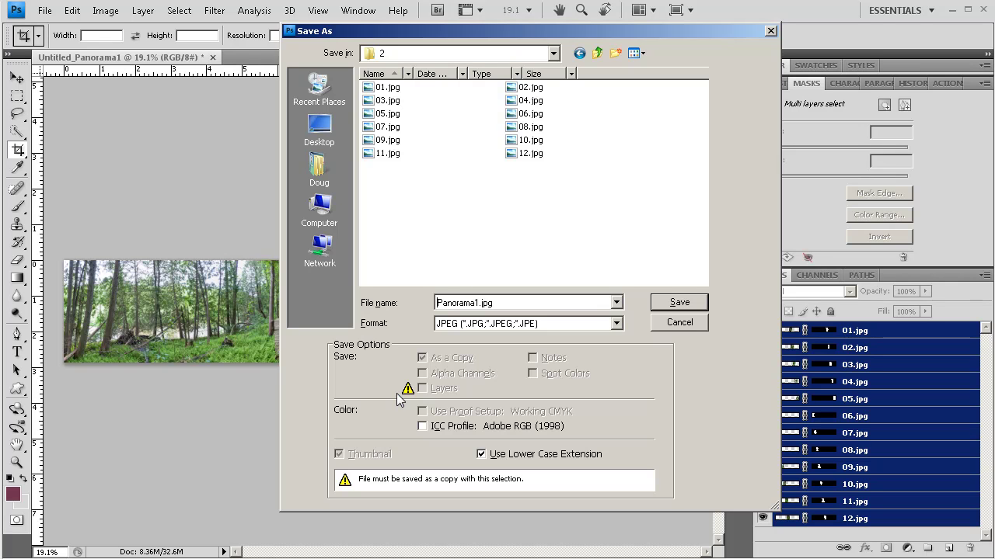
click(674, 305)
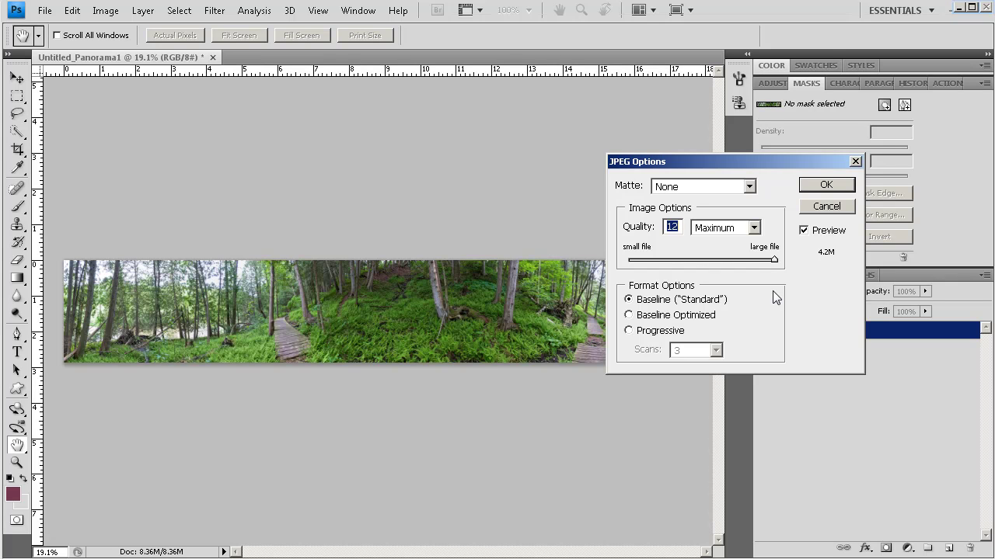
click(827, 186)
key(ctrl+z)
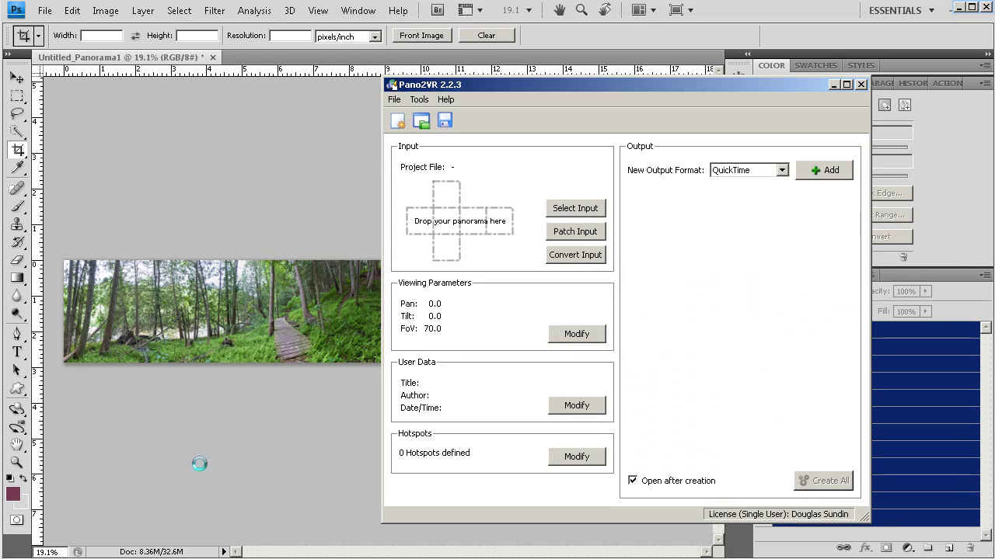
In Pano2VR, load Panorama1.jpg from folder 2 as a Cylinder input with a horizontal FoV of 359.0.
click(573, 214)
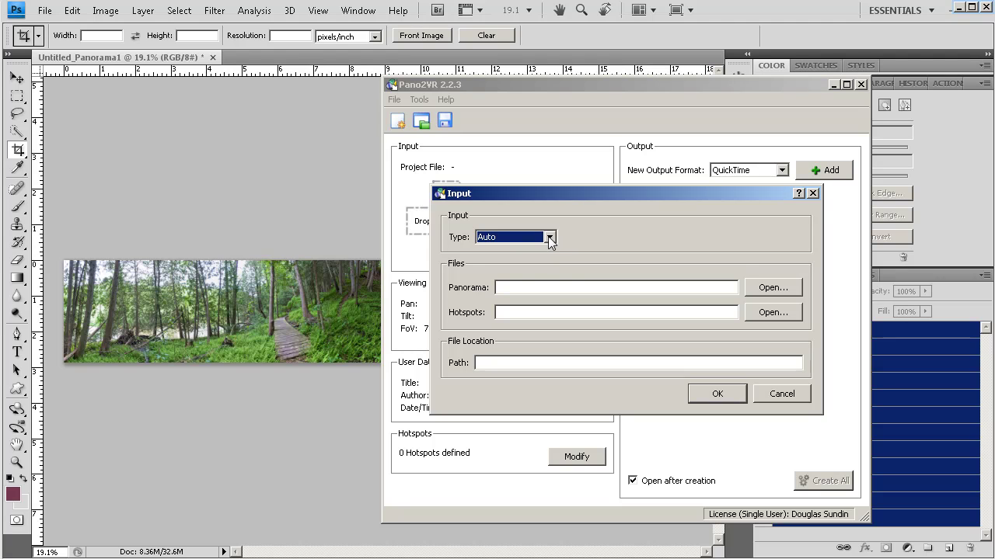
click(548, 239)
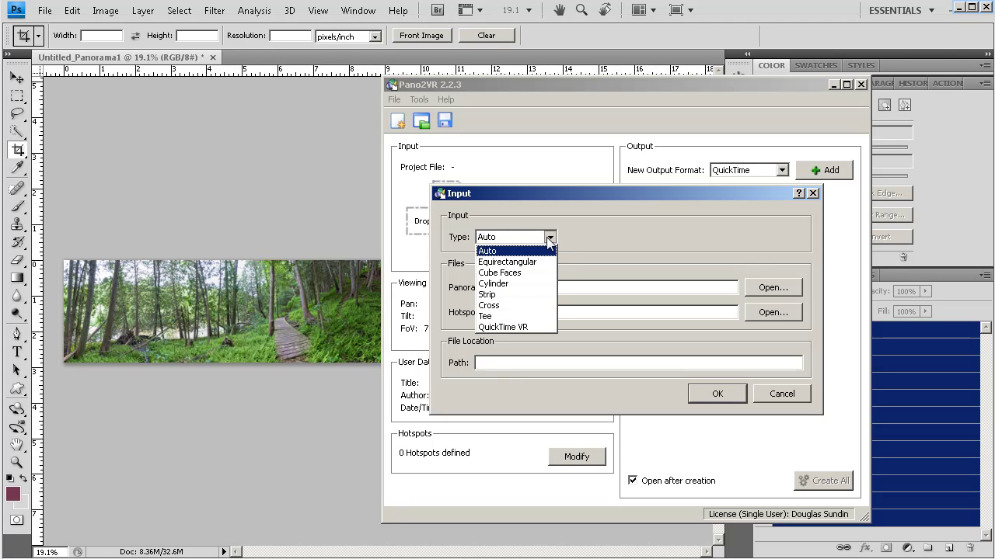
click(539, 285)
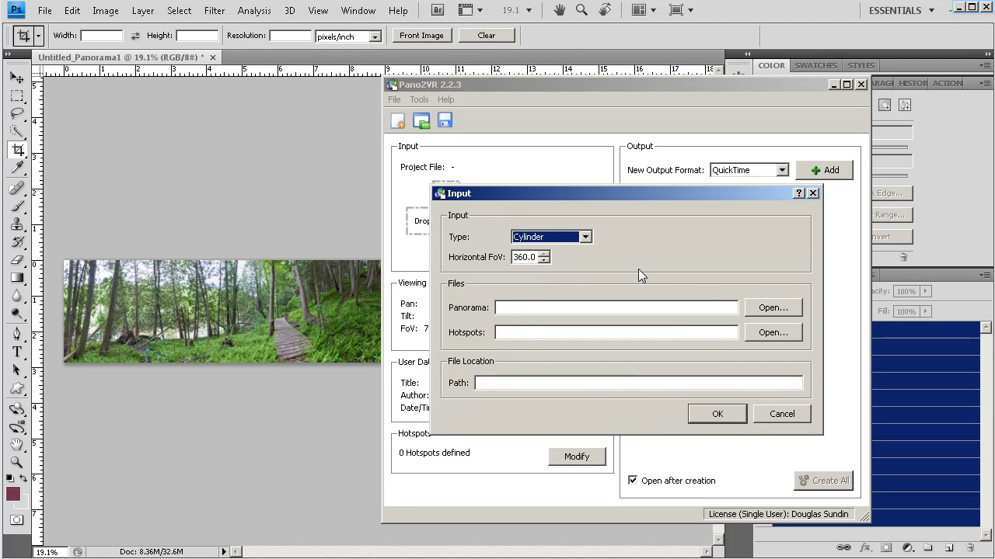
click(544, 262)
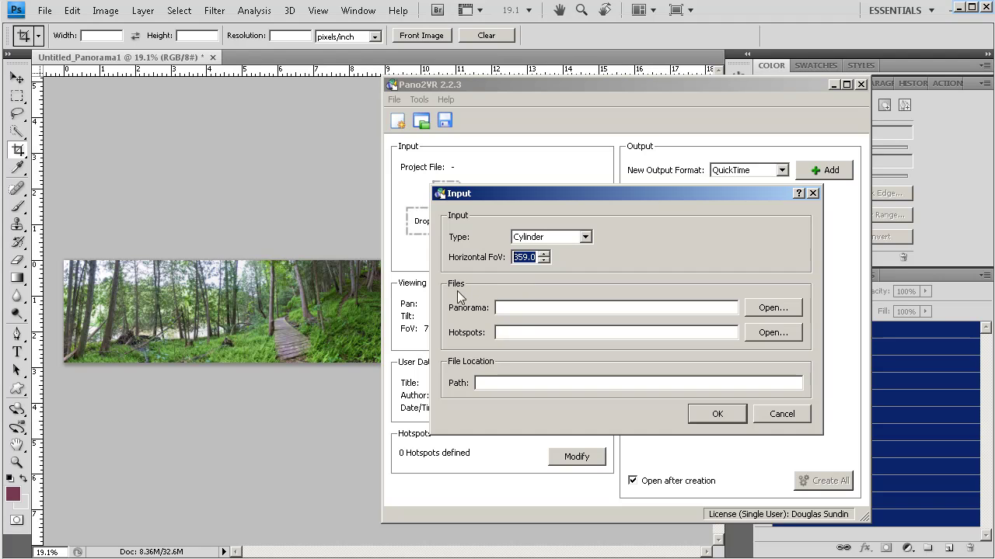
click(773, 308)
click(594, 372)
click(794, 553)
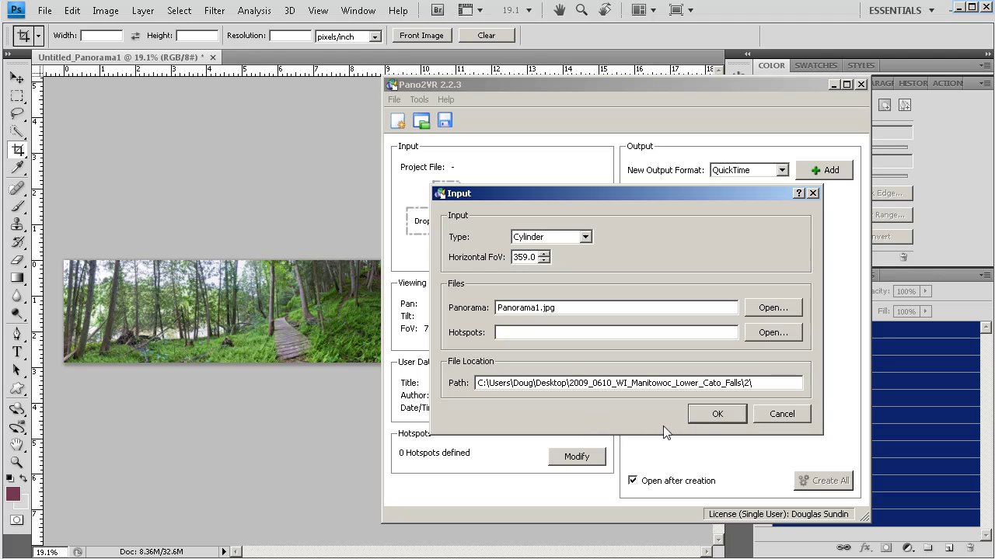
click(709, 415)
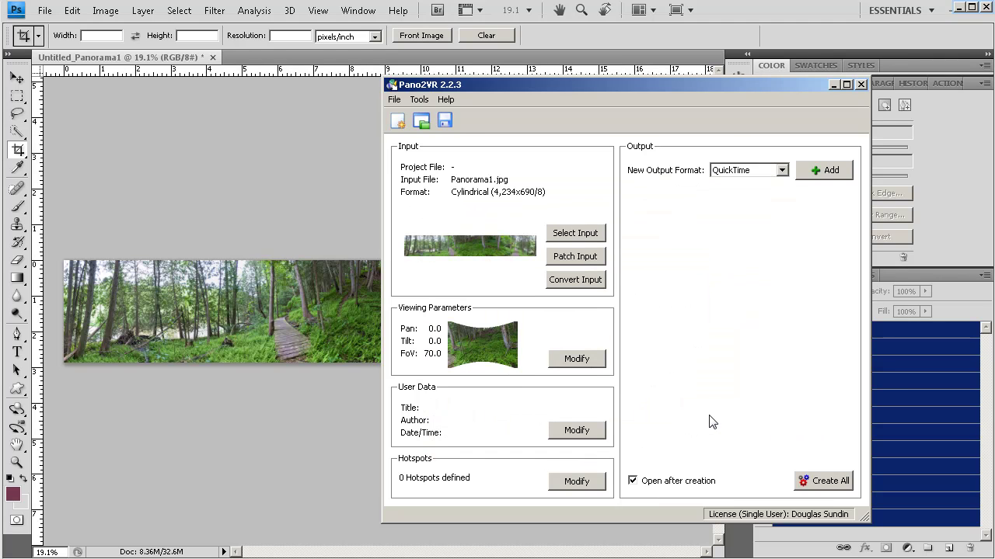
Pan the panorama's viewing preview to the wooden boardwalk and store it as the default view at pan -121.9, FoV 53.8.
click(592, 360)
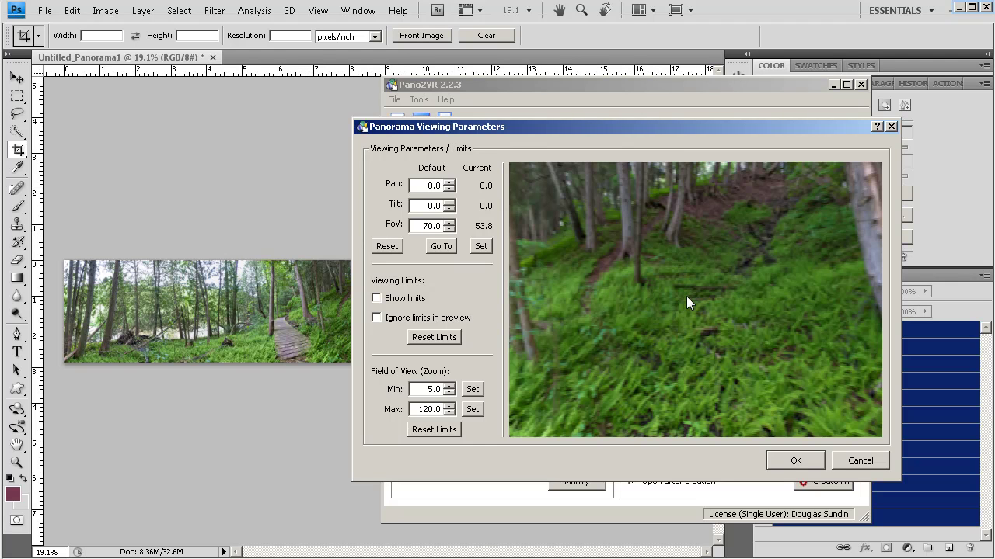
drag(686, 296, 776, 262)
drag(675, 311, 705, 324)
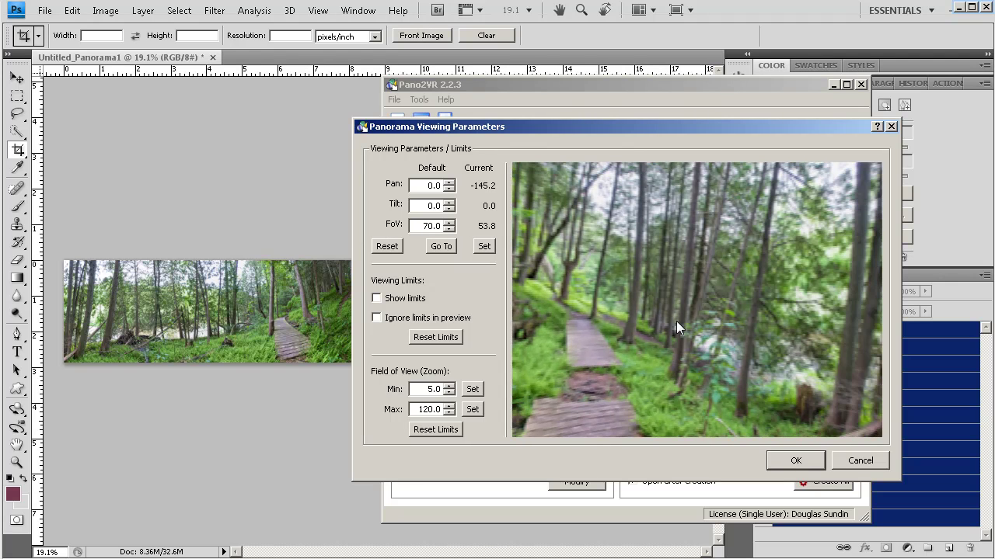
drag(829, 335, 753, 331)
drag(815, 305, 619, 303)
drag(713, 295, 639, 304)
drag(737, 307, 669, 310)
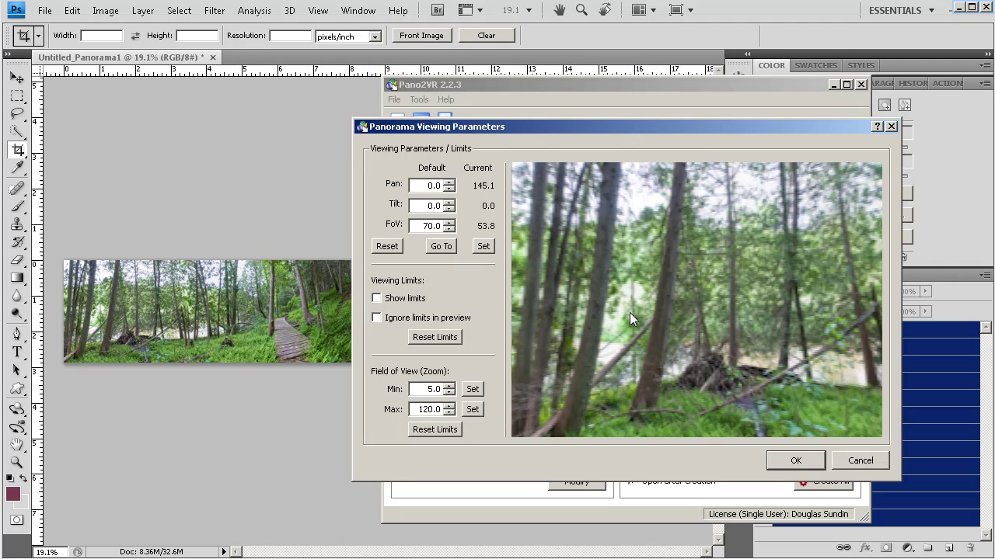
drag(660, 304, 774, 335)
mouse_move(670, 297)
mouse_down()
mouse_move(749, 315)
mouse_move(633, 290)
mouse_move(739, 309)
mouse_move(644, 298)
mouse_move(678, 304)
mouse_up()
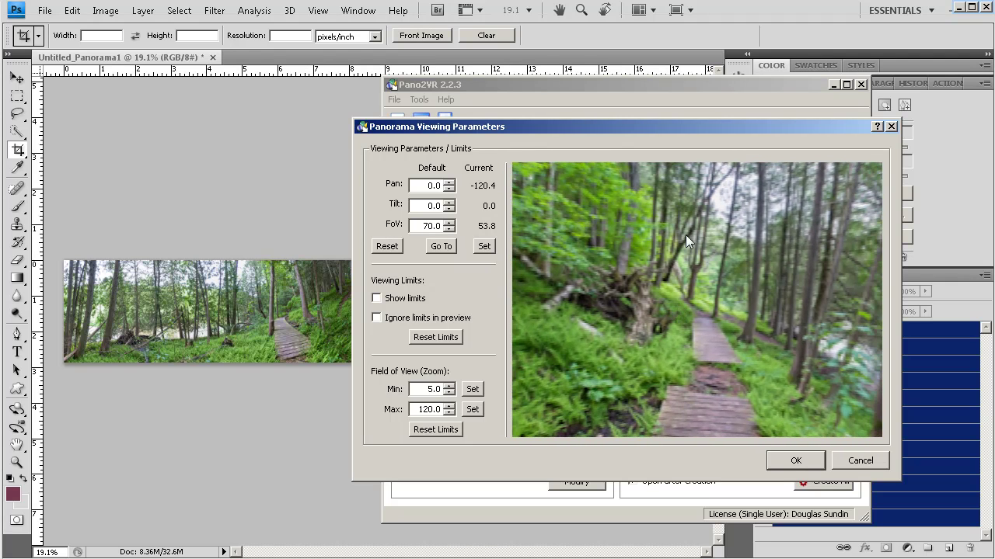
drag(653, 272, 680, 290)
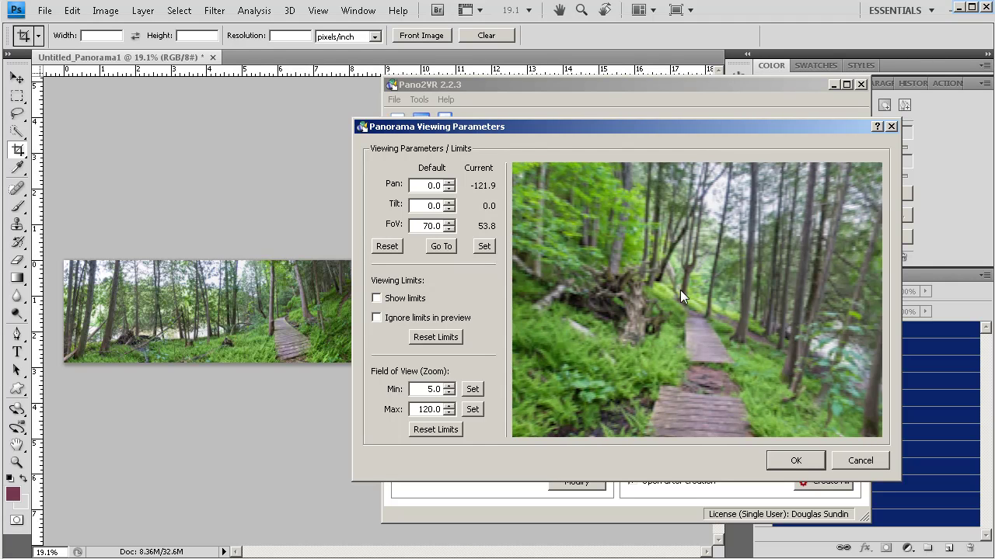
click(486, 252)
Narrow the default field of view to 39.8.
click(449, 229)
click(449, 229)
click(449, 228)
click(449, 228)
click(449, 229)
click(449, 228)
click(449, 229)
click(449, 229)
click(449, 228)
click(449, 229)
click(449, 228)
click(449, 228)
click(449, 228)
click(449, 228)
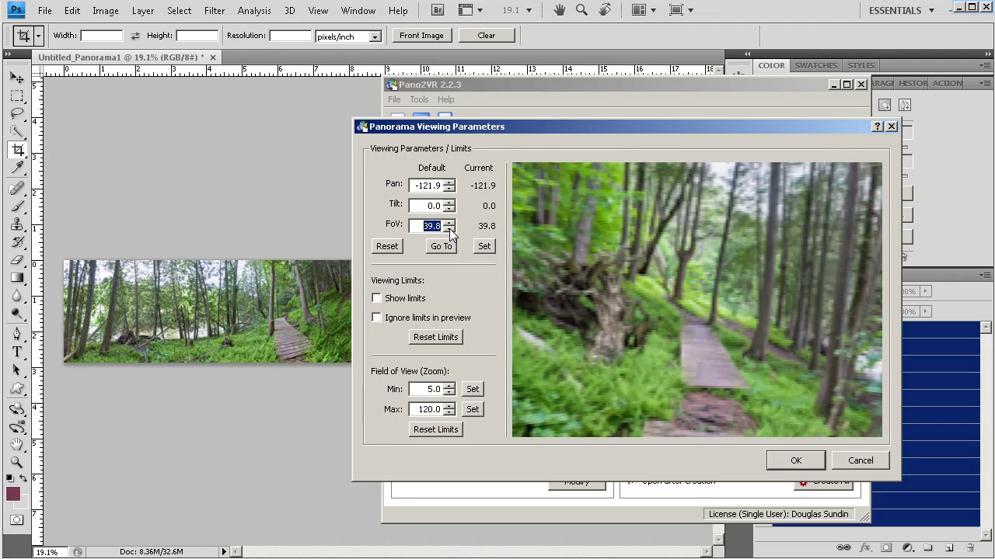
Reframe the default view to pan -115.9 and tilt -7.0, and accept the viewing parameters.
drag(654, 293, 644, 309)
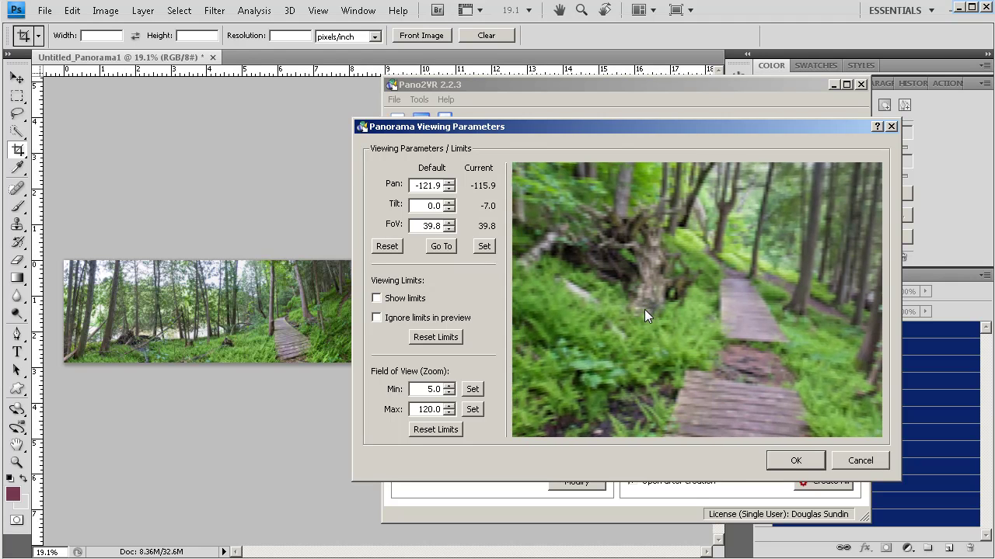
click(484, 246)
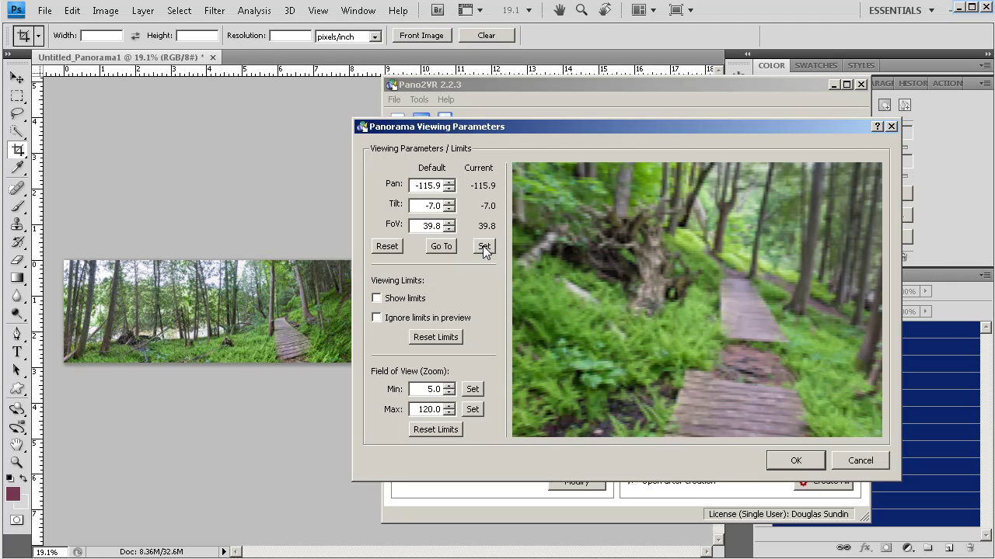
click(794, 463)
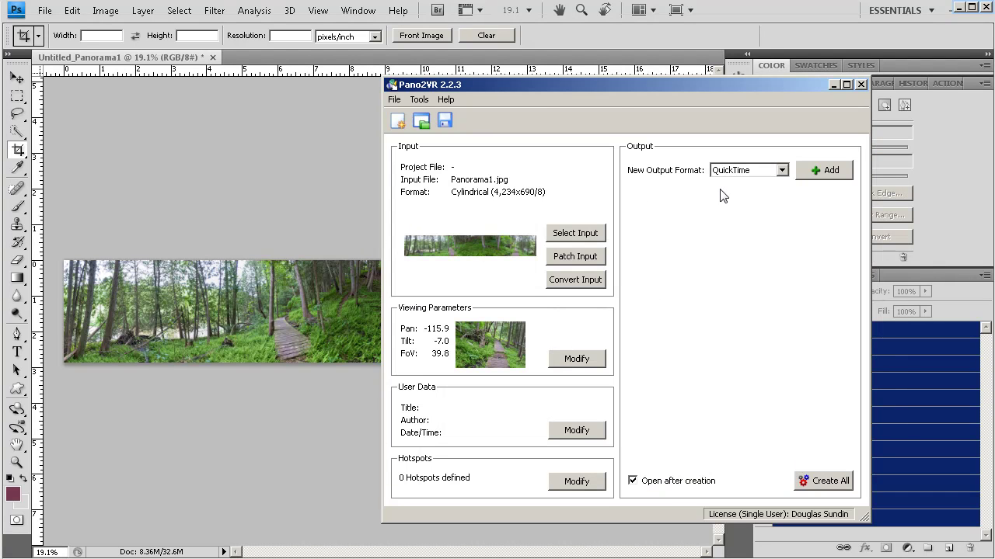
Add a Flash output for the panorama and set its window width to 570 px.
click(781, 171)
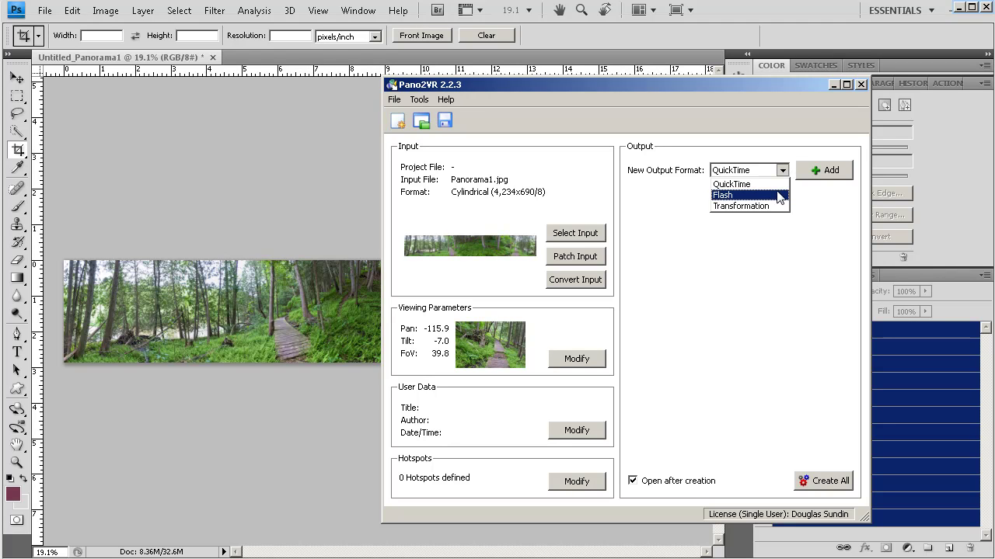
click(779, 197)
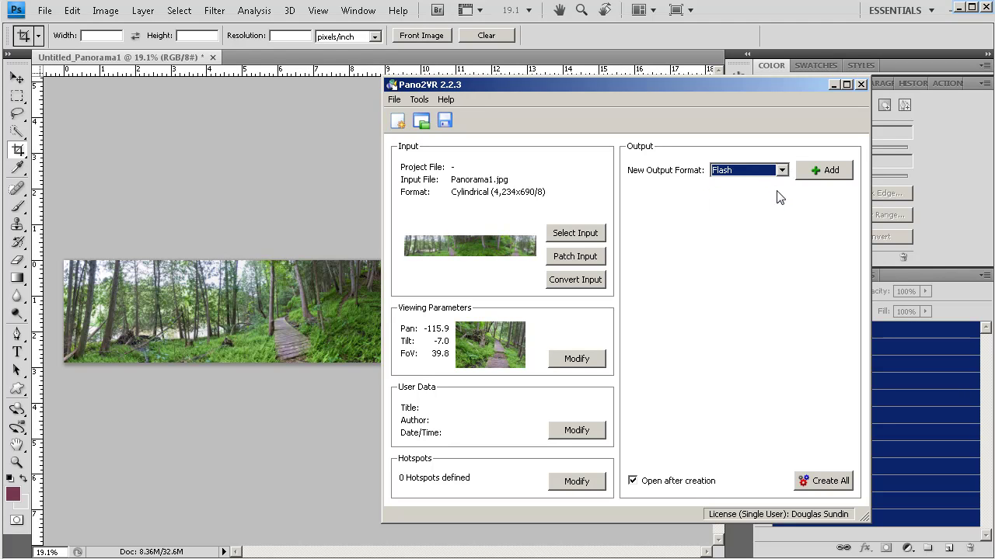
click(830, 177)
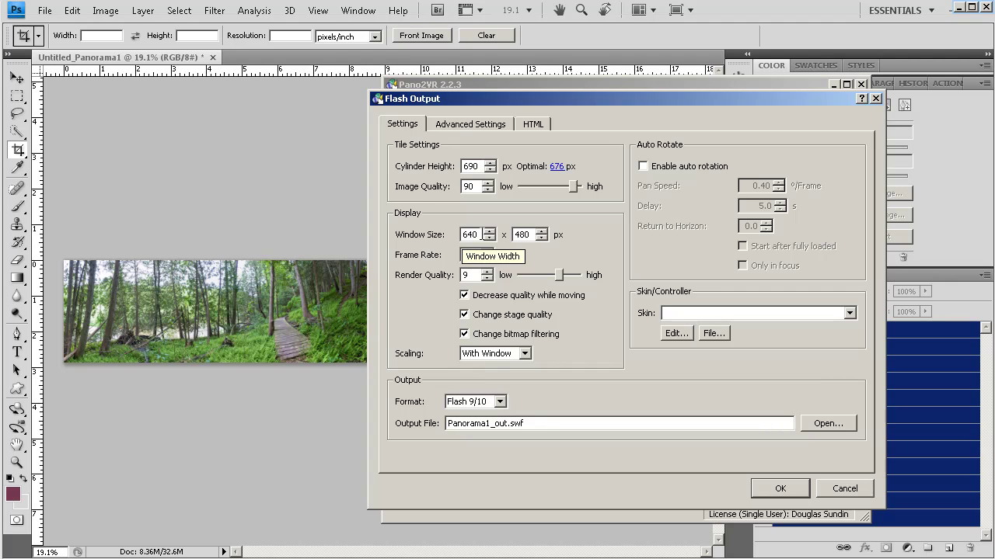
drag(483, 234, 460, 236)
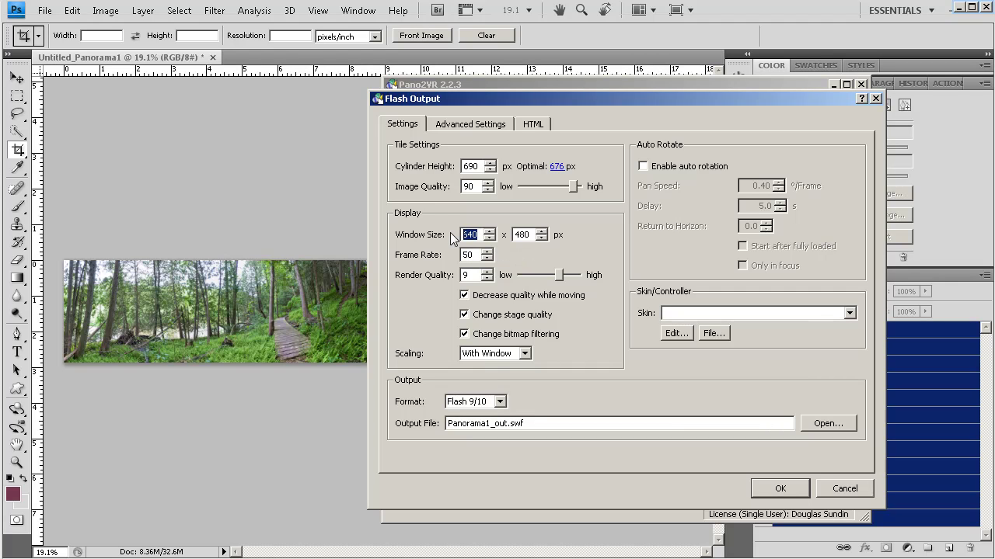
text(570)
Disable the mouse wheel in the Flash output's advanced settings and create the file Panorama1_out.swf.
click(450, 126)
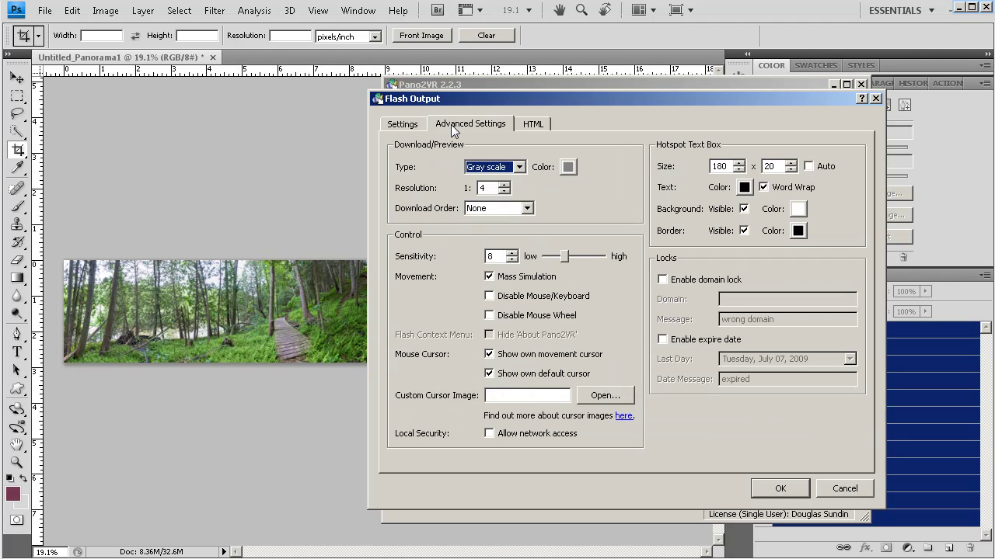
click(489, 316)
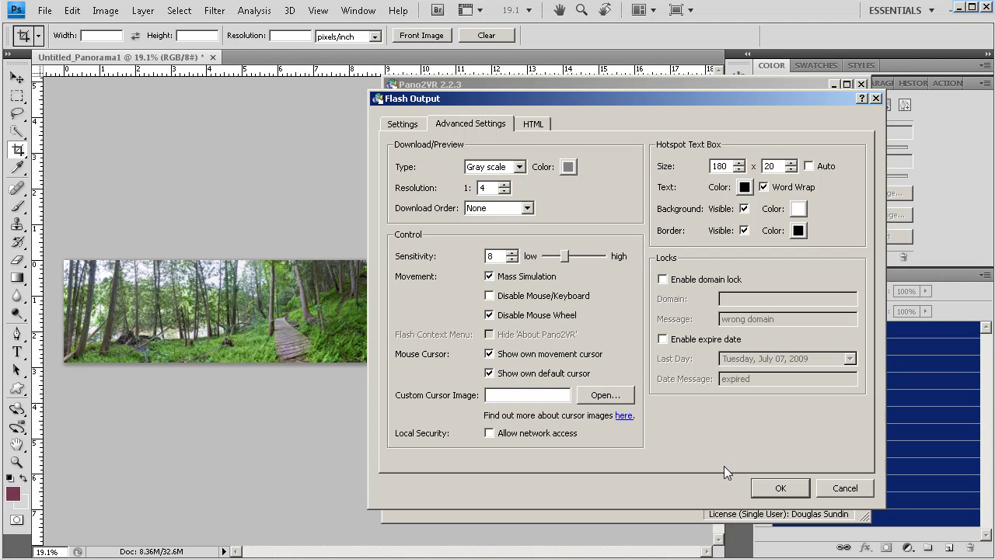
click(773, 488)
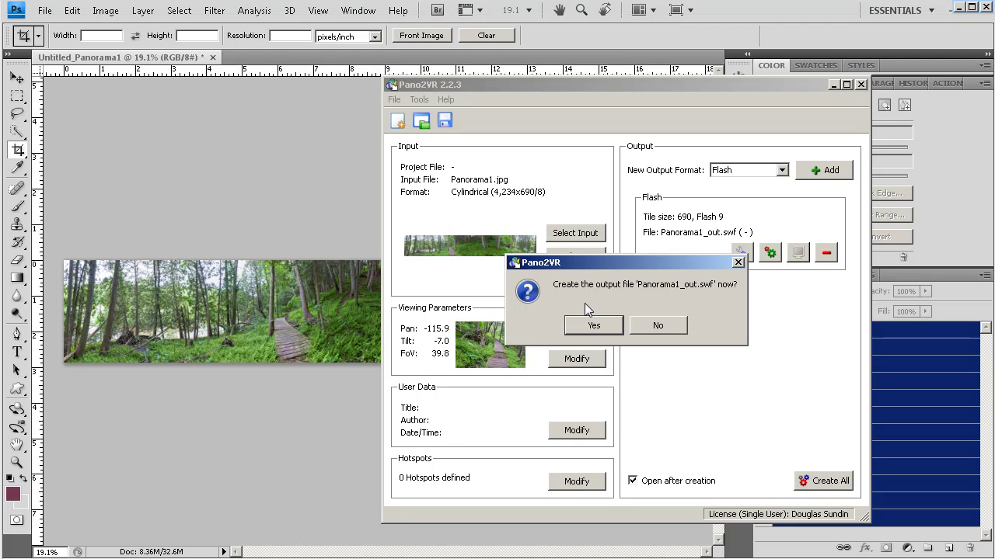
click(592, 327)
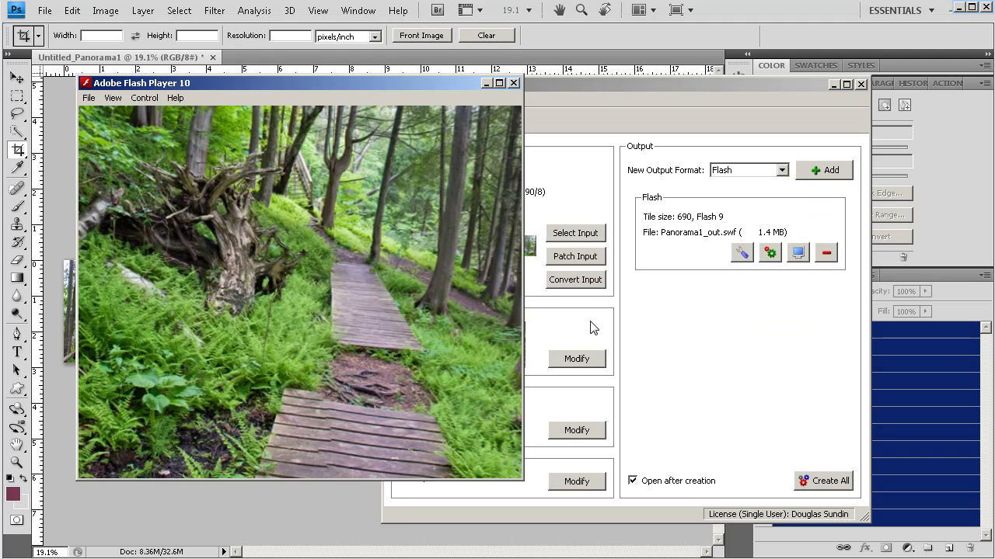
Reposition the Flash Player window and look around the interactive panorama in several directions.
drag(400, 80, 594, 65)
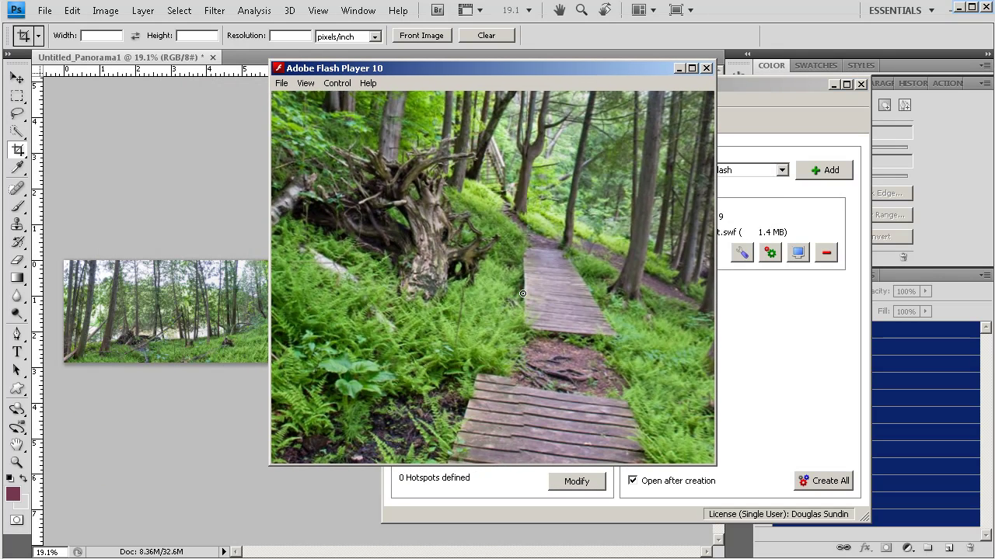
drag(482, 330, 582, 290)
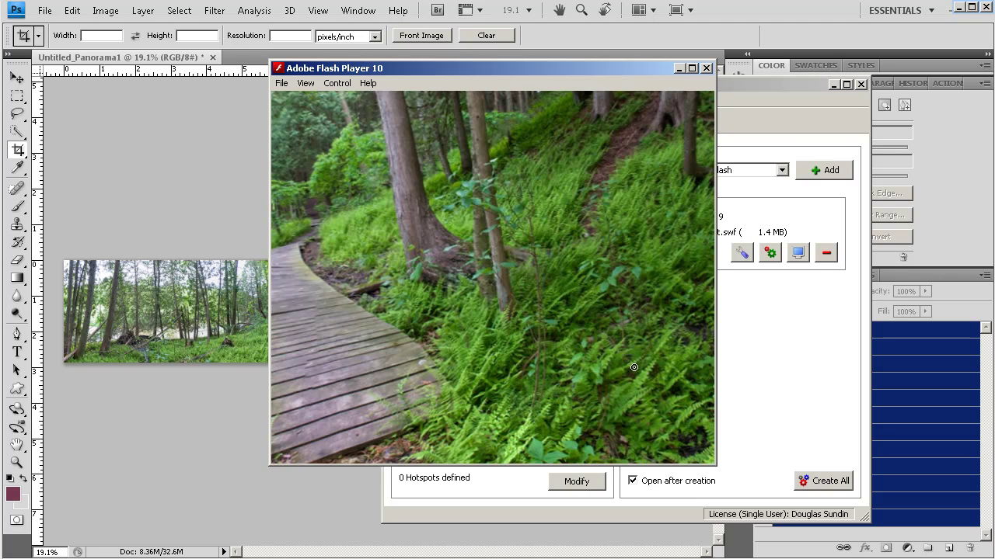
drag(603, 233, 616, 204)
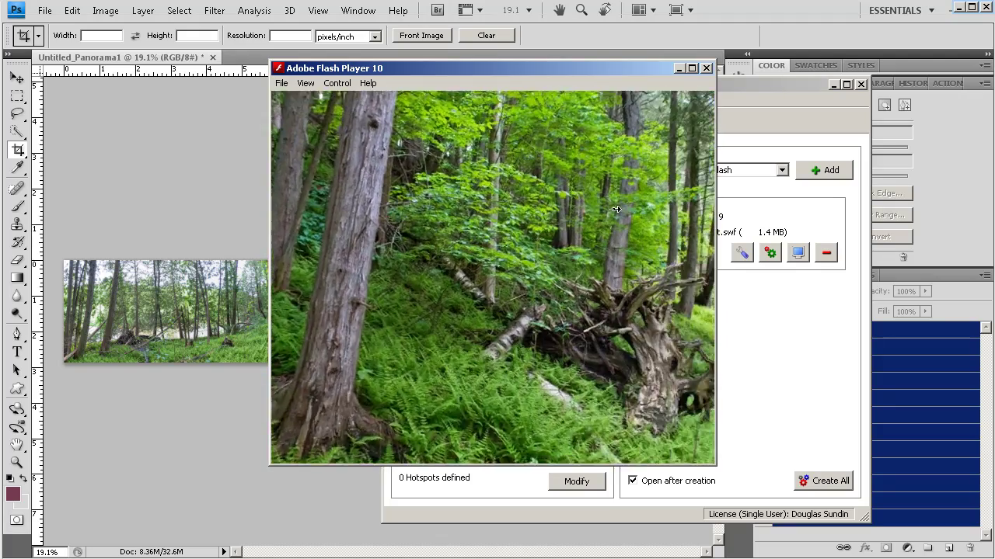